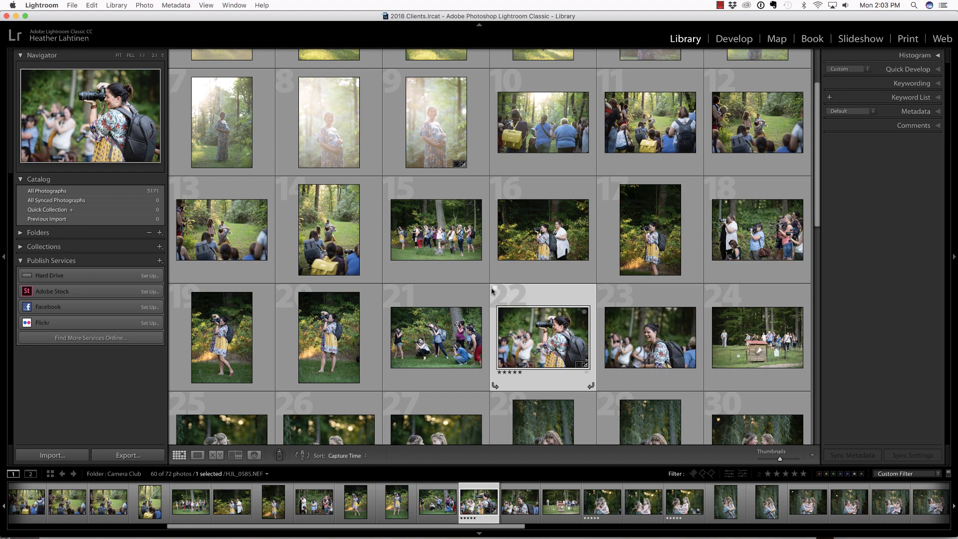
# Open the selected photo in the Develop module and turn off Solo Mode for the adjustment panels.
pyautogui.press('d')
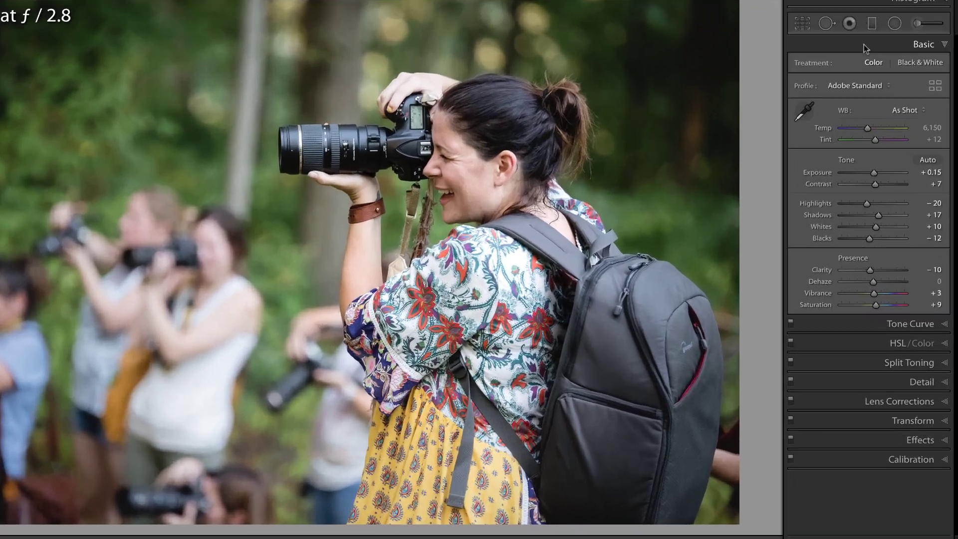
pyautogui.rightClick(866, 48)
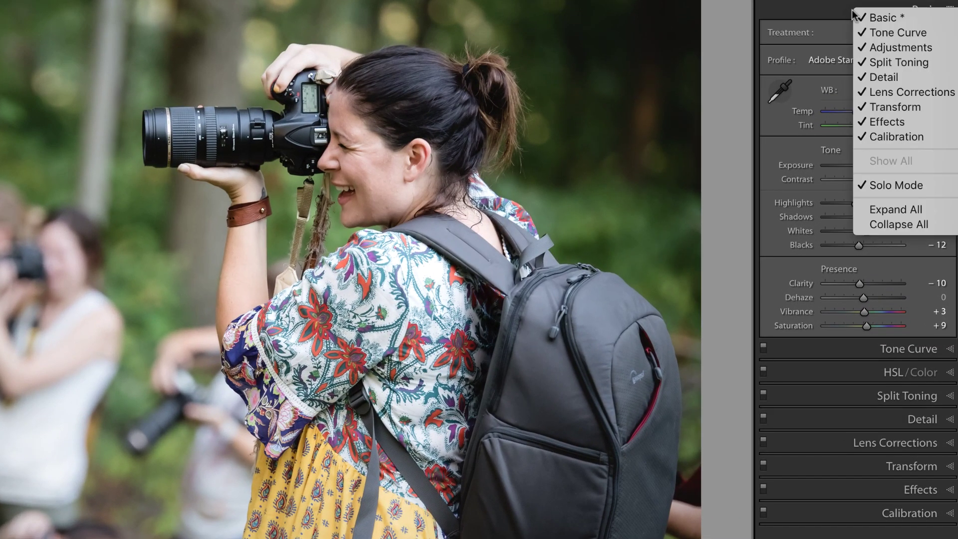
pyautogui.click(913, 185)
# Expand the Tone Curve, HSL/Color, Split Toning and Detail panels together.
pyautogui.click(909, 349)
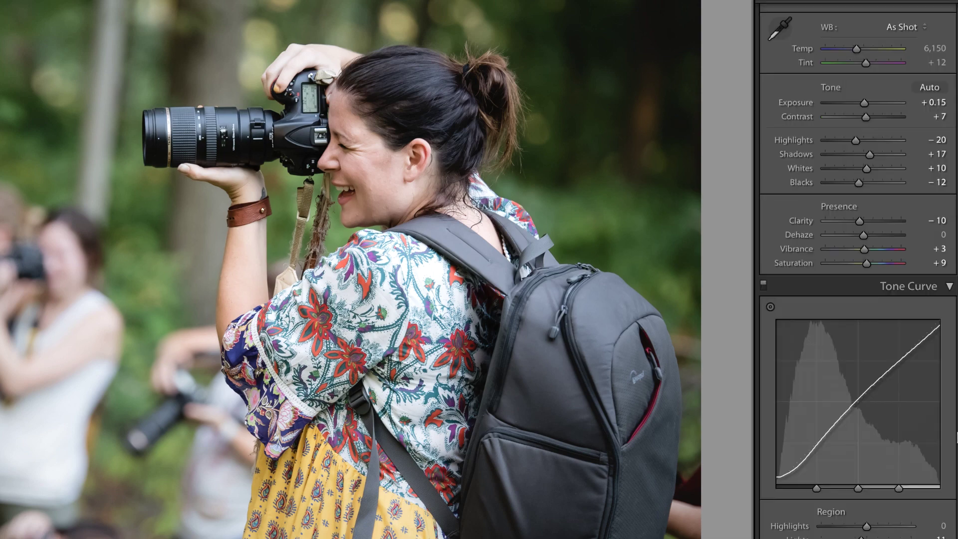
pyautogui.click(949, 504)
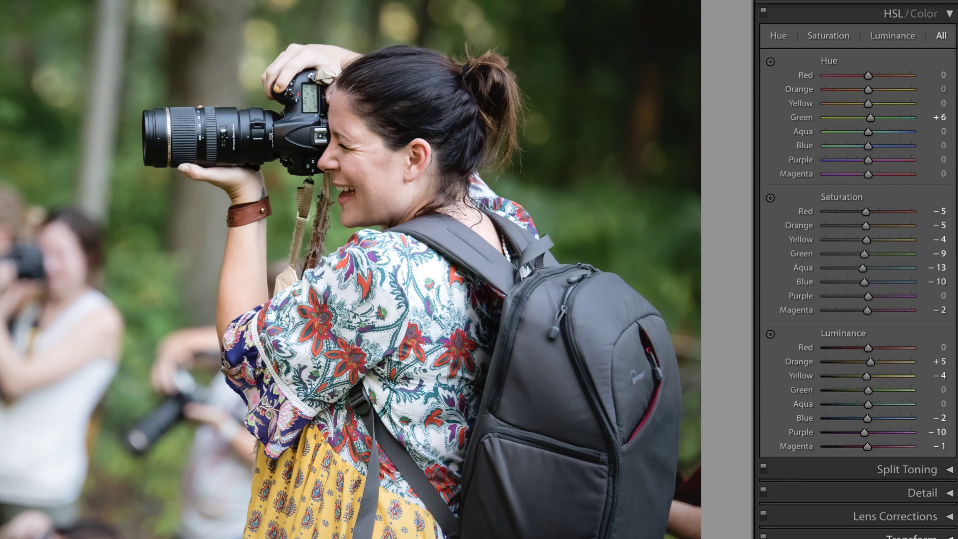
pyautogui.click(945, 467)
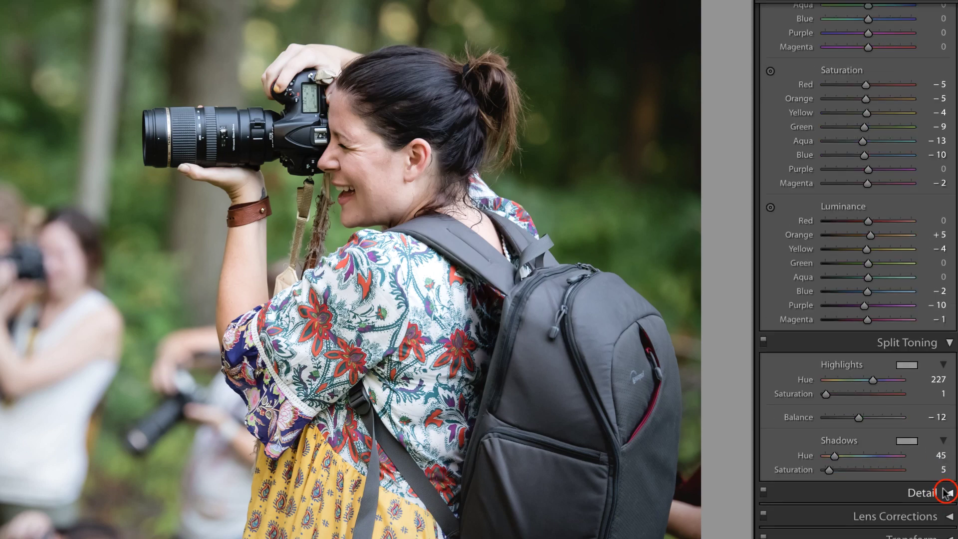
pyautogui.click(947, 488)
# Turn Solo Mode on from the Tone Curve panel and expand the Basic panel.
pyautogui.scroll(5, 948, 494)
pyautogui.scroll(10, 938, 474)
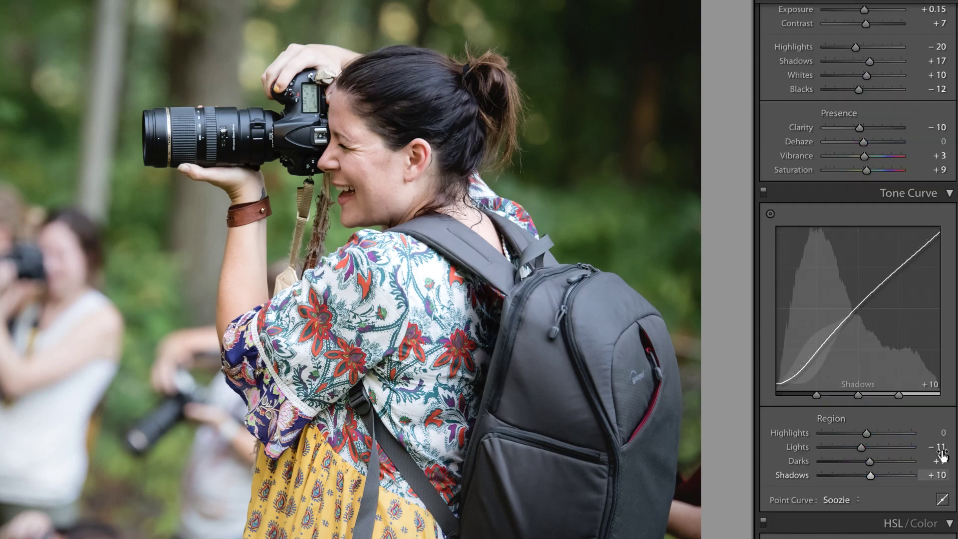
pyautogui.rightClick(810, 353)
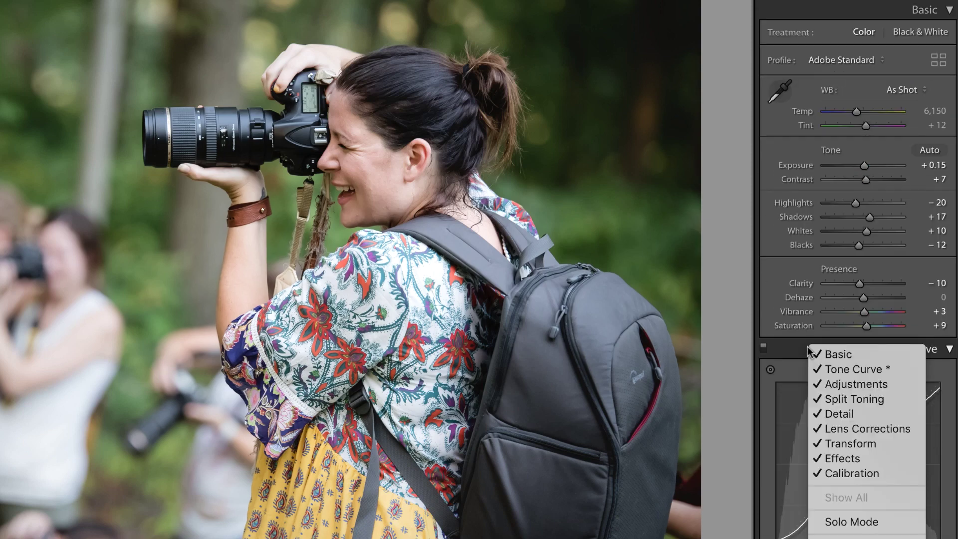
pyautogui.click(868, 522)
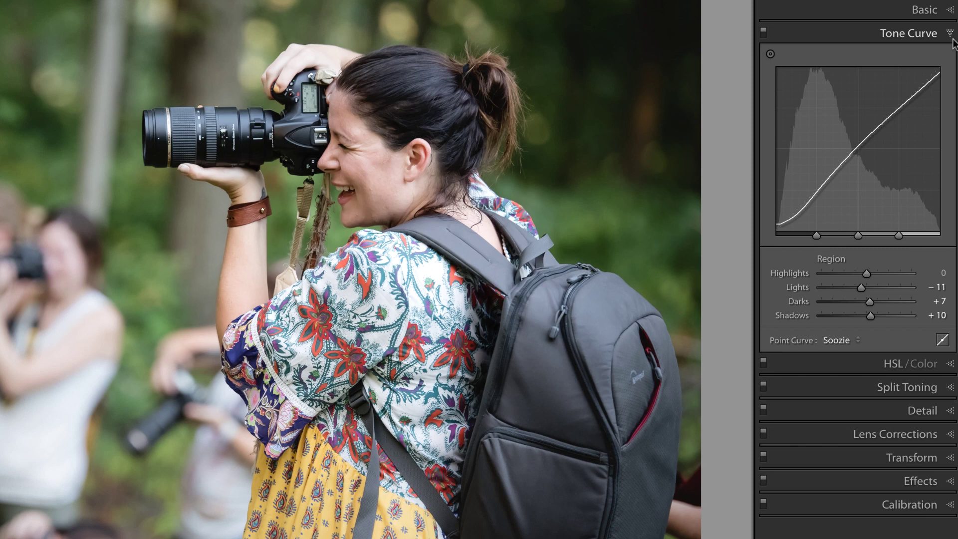
pyautogui.click(951, 11)
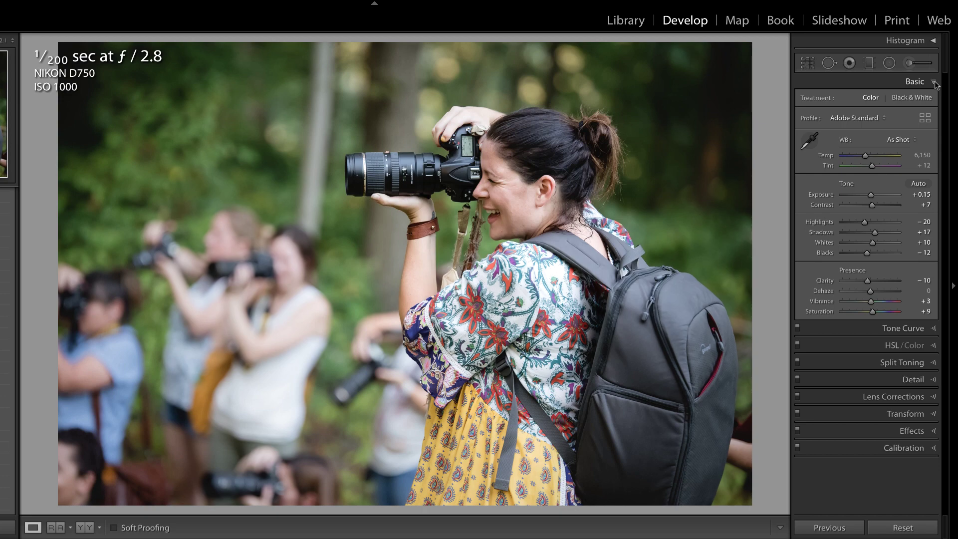
# Compare the photo before and after all edits, and preview it with only the Tone Curve adjustments switched off and on.
pyautogui.press('\\')
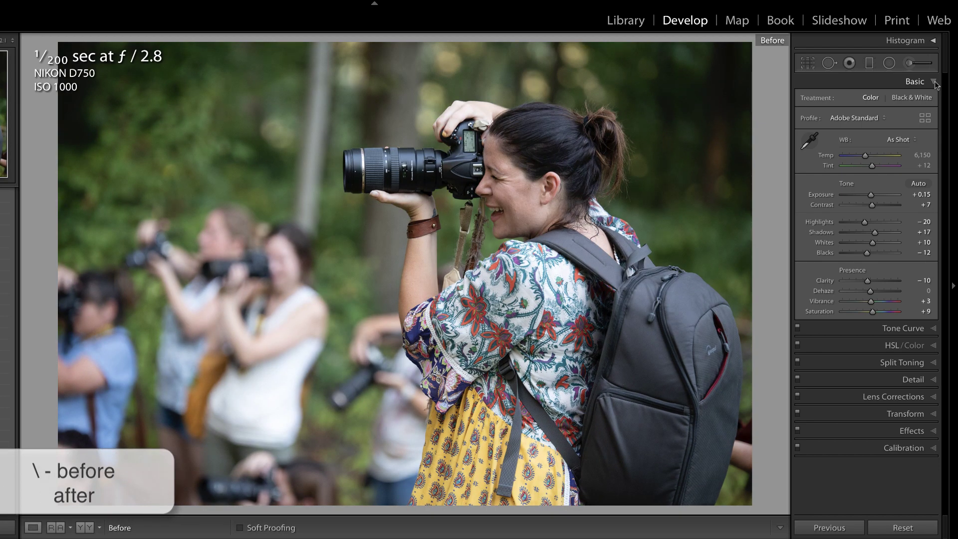
pyautogui.press('\\')
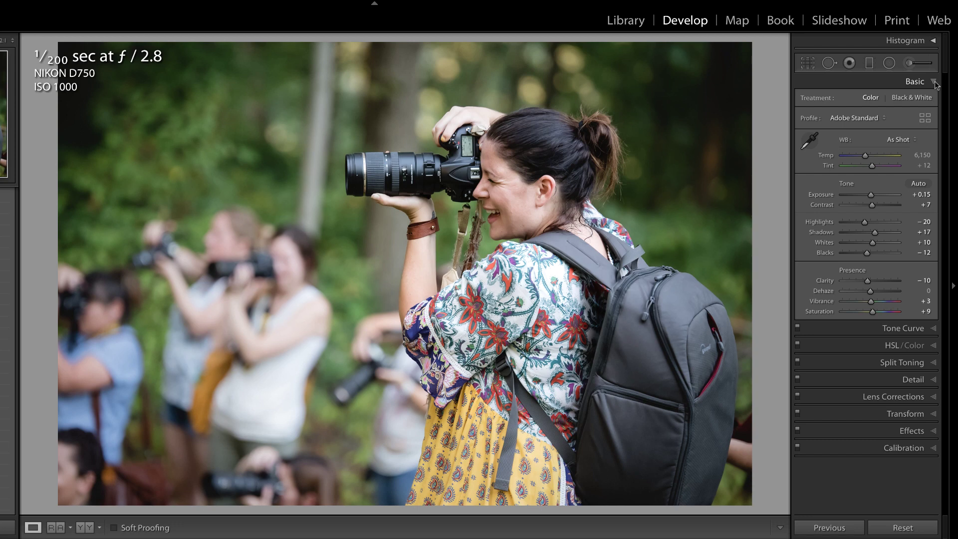
pyautogui.click(935, 82)
pyautogui.click(799, 99)
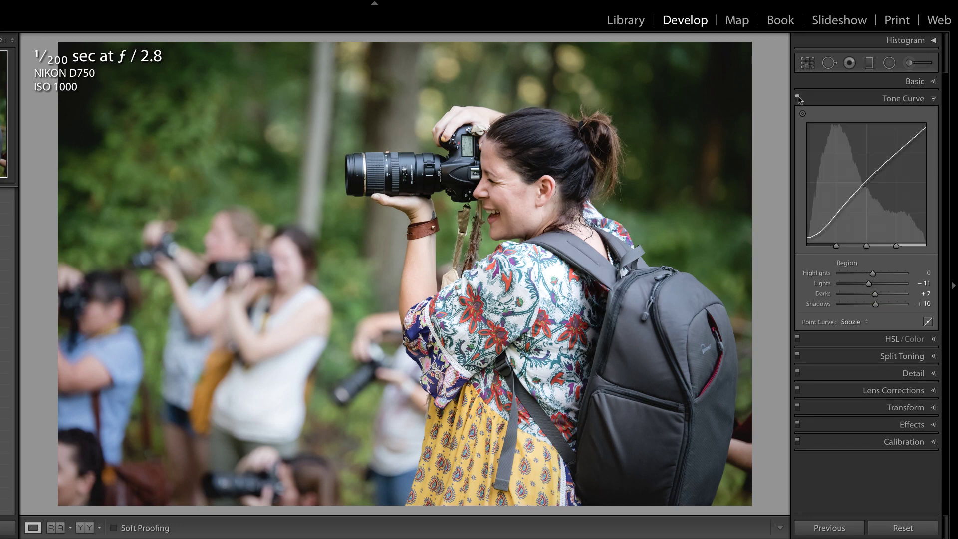
pyautogui.click(798, 98)
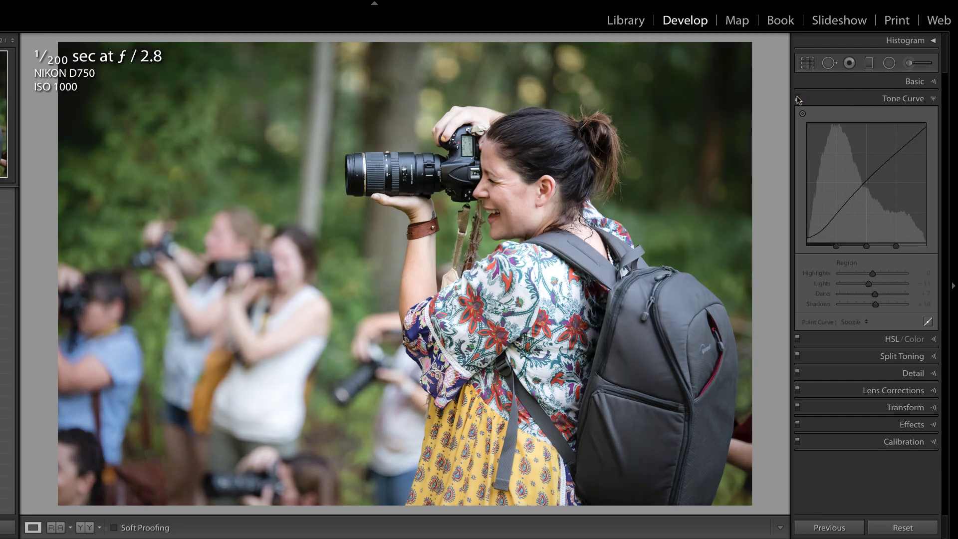
pyautogui.click(798, 99)
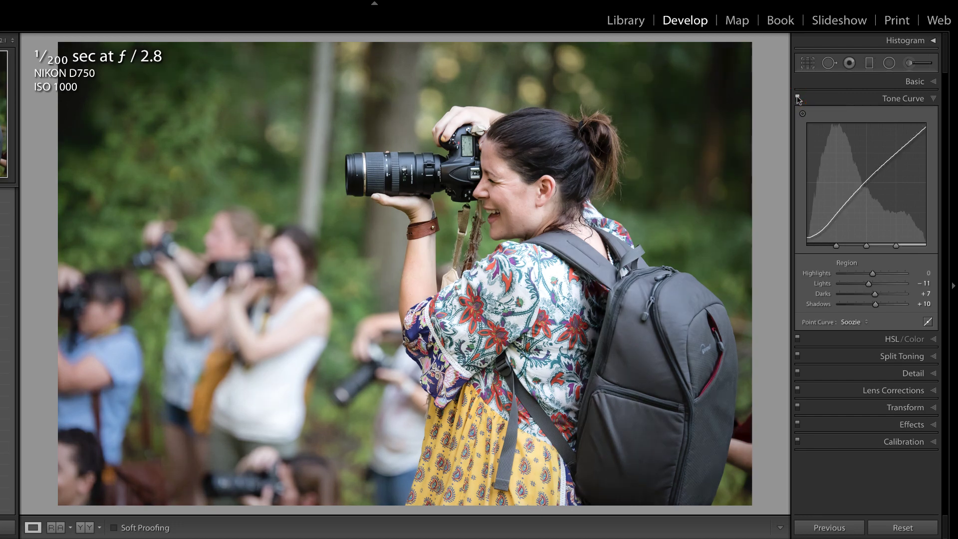
pyautogui.click(798, 99)
pyautogui.click(798, 99)
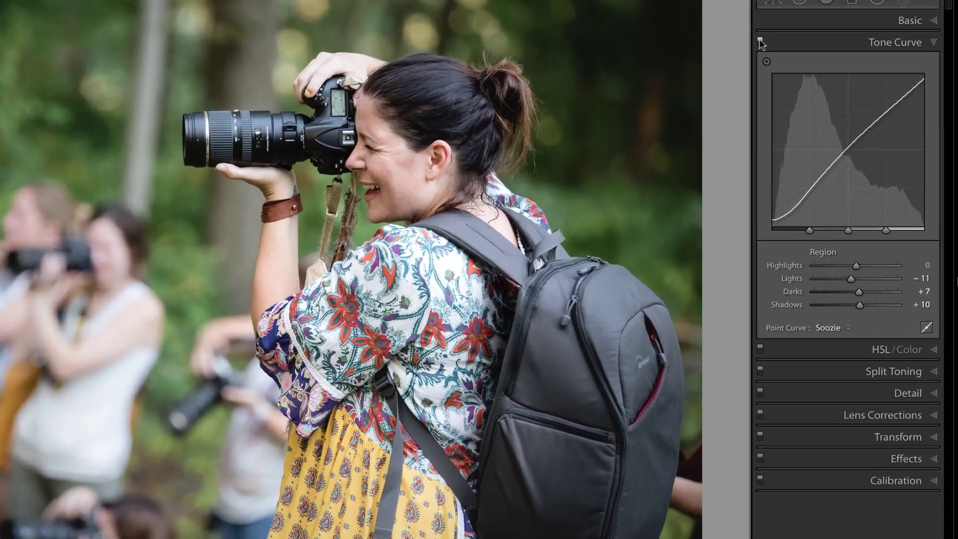
# Lower the green saturation in HSL/Color to -53 and reset that single slider to its default.
pyautogui.click(905, 339)
pyautogui.moveTo(869, 287); pyautogui.dragTo(821, 282)
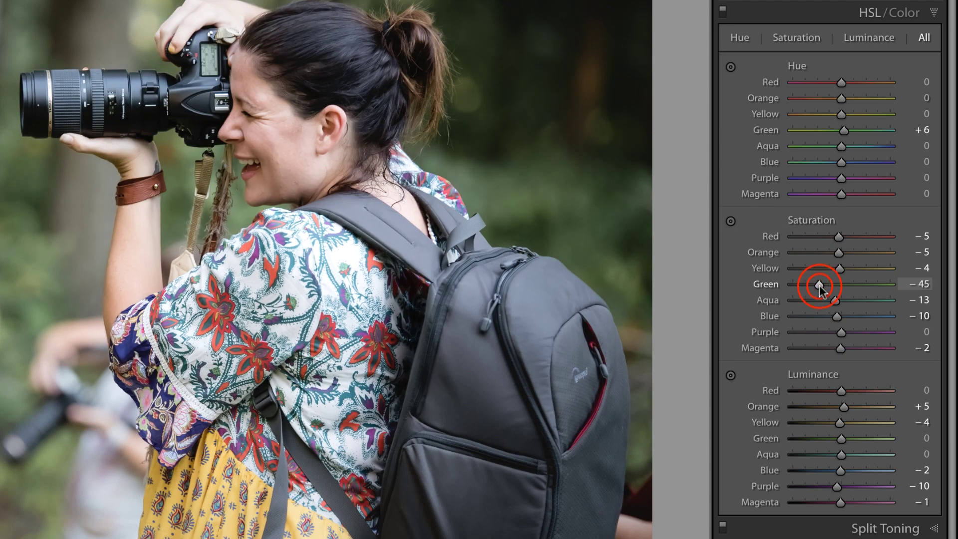
pyautogui.moveTo(819, 284)
pyautogui.mouseDown()
pyautogui.moveTo(840, 285)
pyautogui.moveTo(814, 282)
pyautogui.mouseUp()
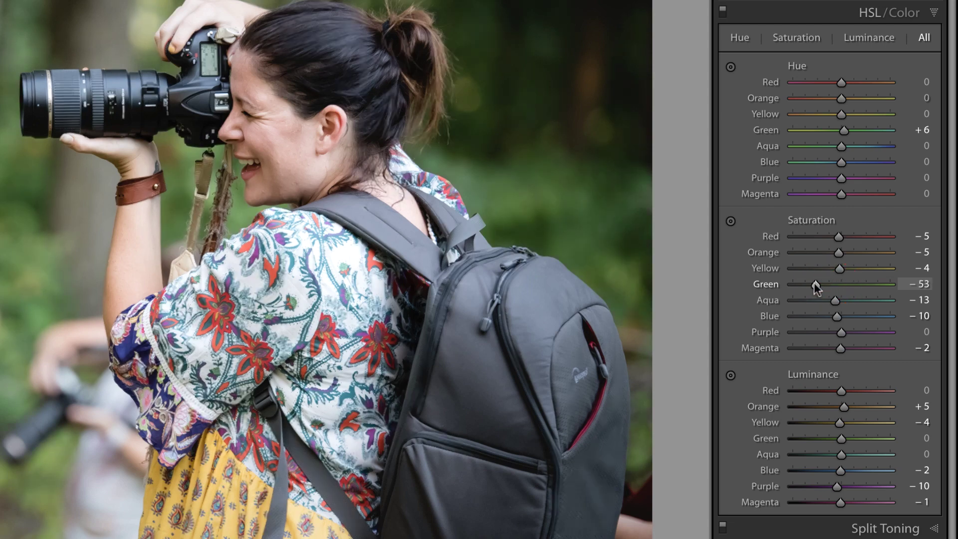
pyautogui.click(765, 285)
pyautogui.doubleClick(765, 285)
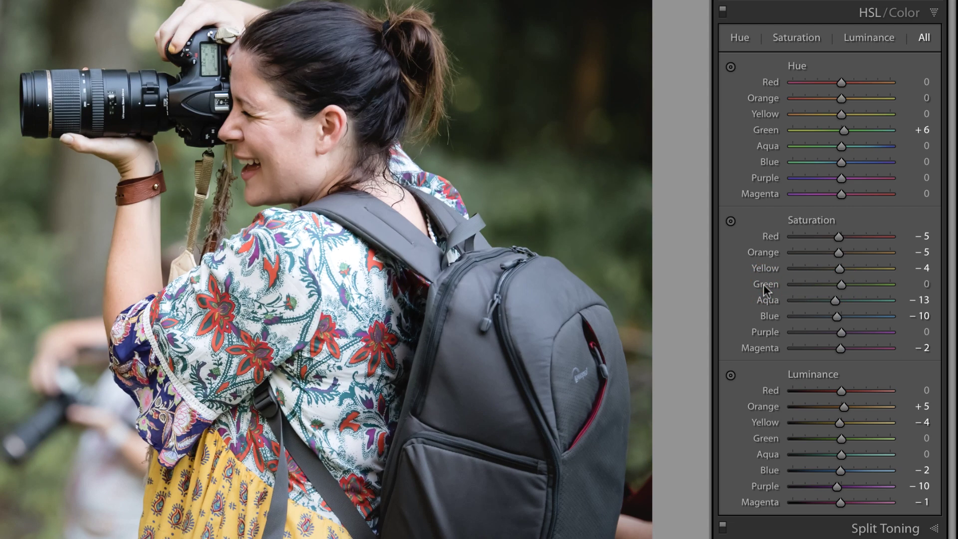
# Lower the green saturation to -38, reset the whole HSL Saturation group at once, and return to the Basic panel.
pyautogui.moveTo(841, 284); pyautogui.dragTo(822, 283)
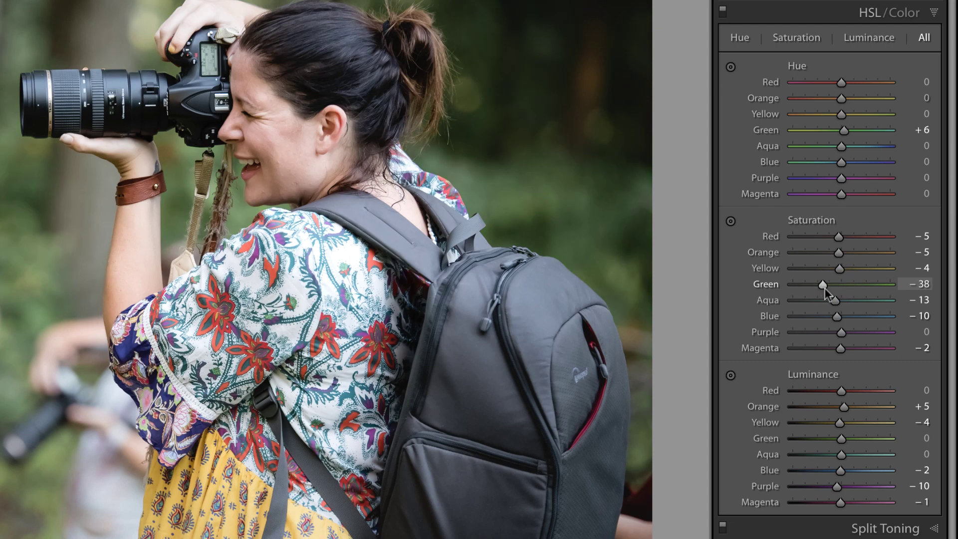
pyautogui.click(809, 220)
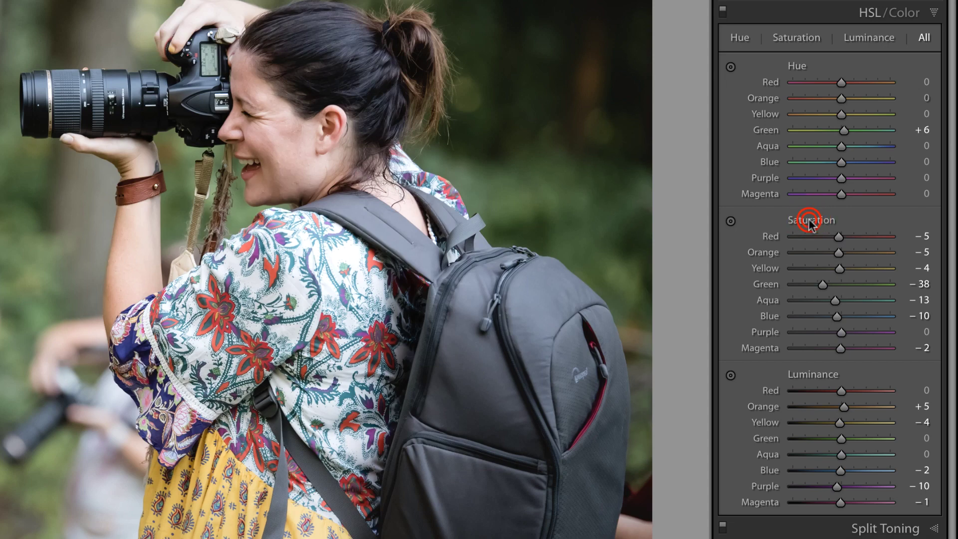
pyautogui.doubleClick(809, 220)
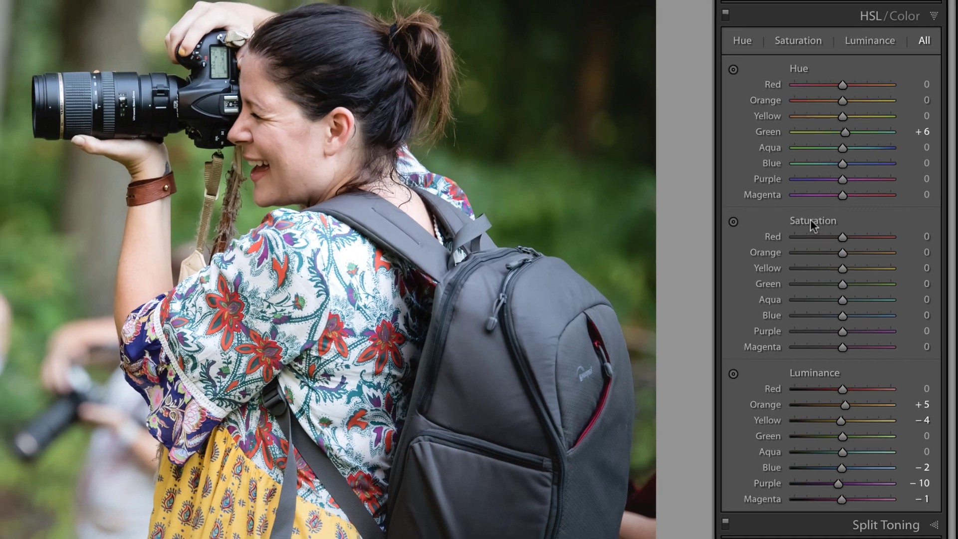
pyautogui.click(938, 0)
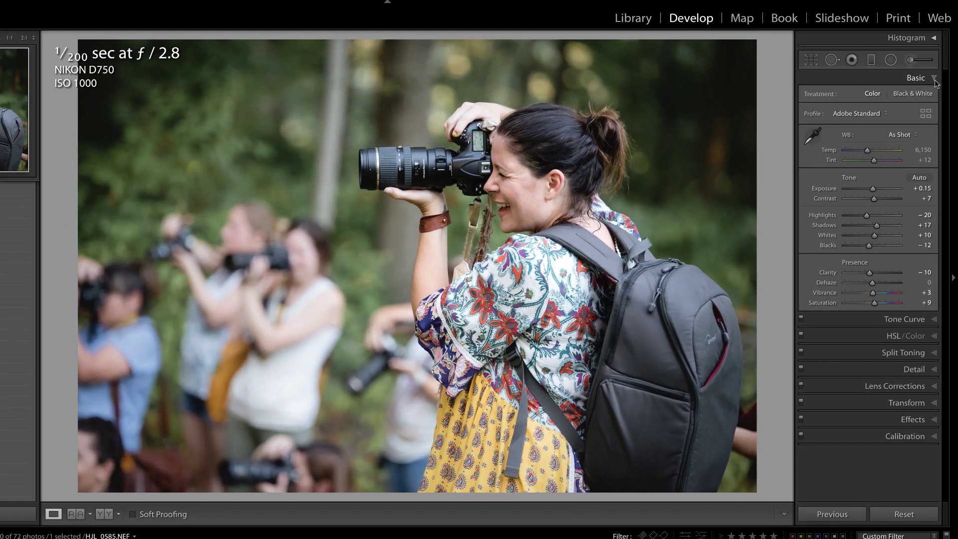
# Activate the Crop tool and cycle through its composition overlays, including the diagonal grids and the golden spiral.
pyautogui.press('r')
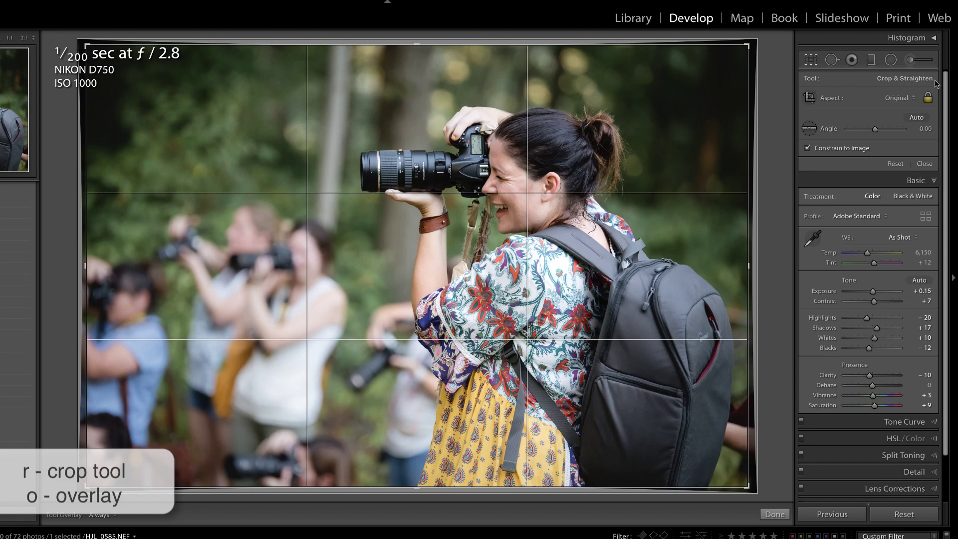
pyautogui.press('o')
pyautogui.press('o')
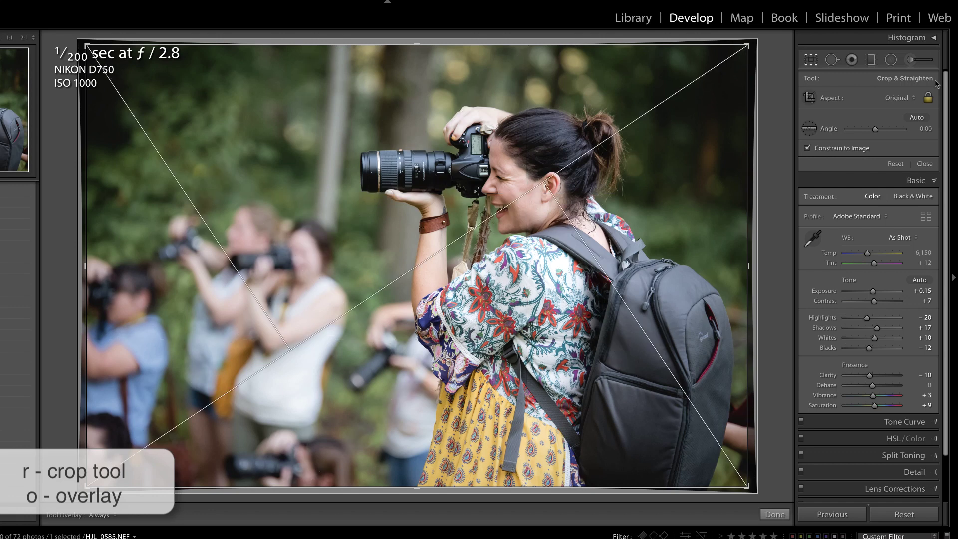
pyautogui.press('o')
pyautogui.press('o')
pyautogui.press('o')
pyautogui.press('o')
pyautogui.press('o')
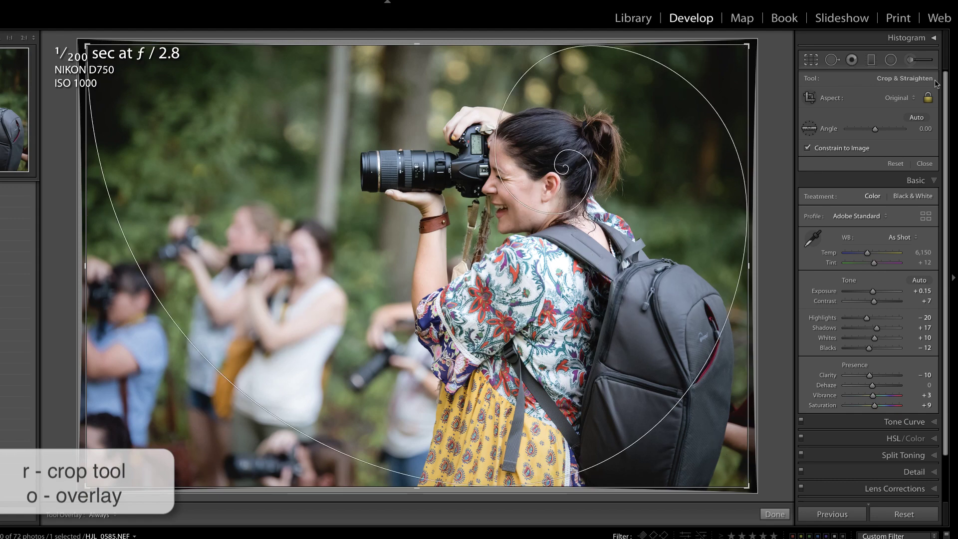
pyautogui.press('o')
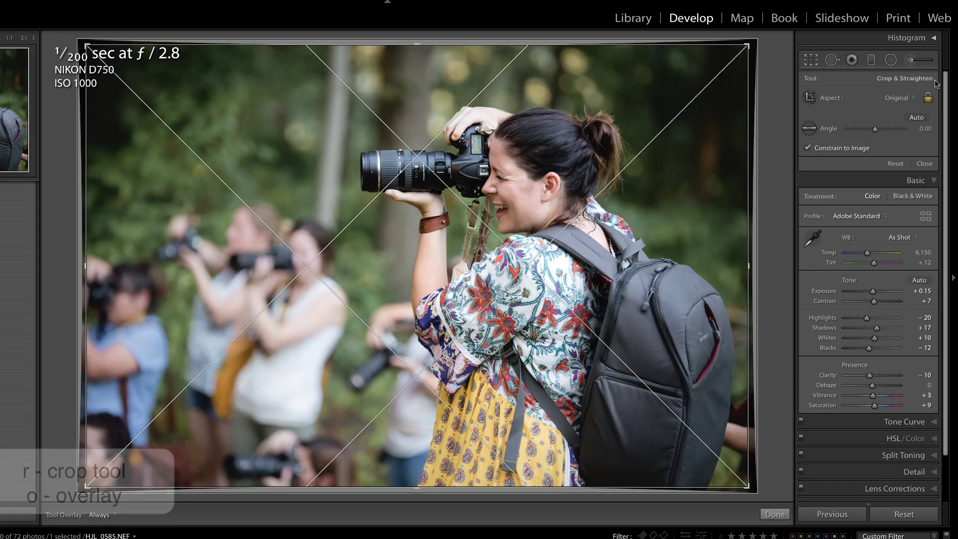
pyautogui.press('o')
pyautogui.press('o')
pyautogui.press('o')
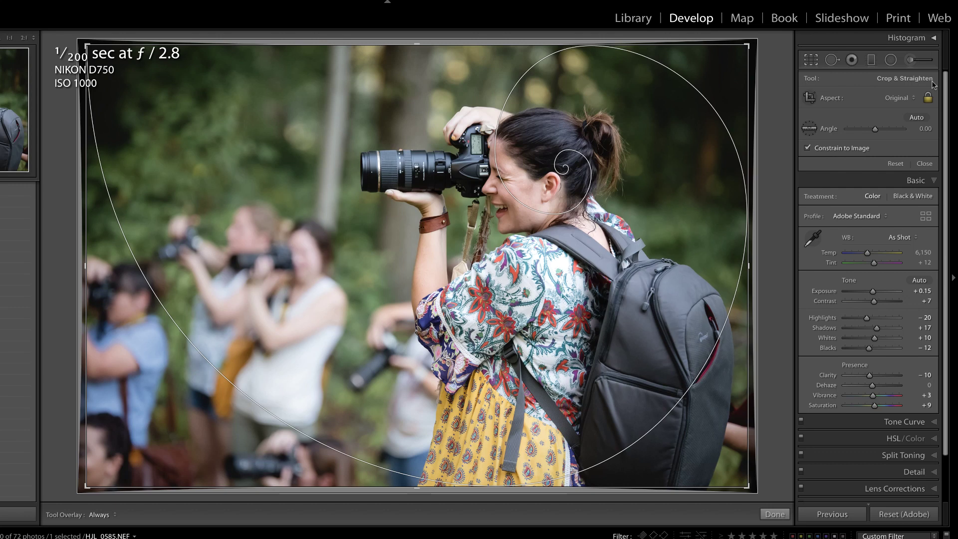
# Cycle the golden spiral overlay through its different orientations and leave the Crop tool.
pyautogui.hotkey('shift', 'o')
pyautogui.hotkey('shift', 'o')
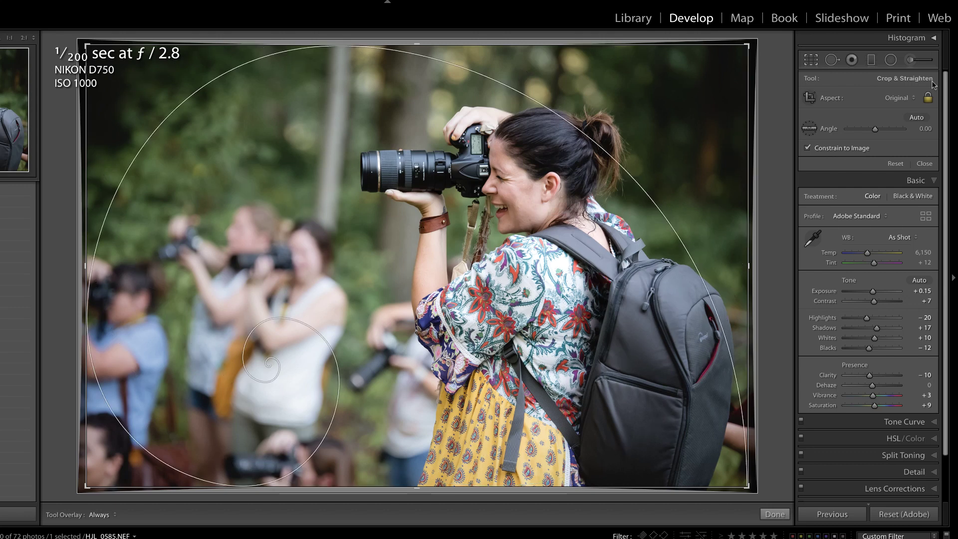
pyautogui.hotkey('shift', 'o')
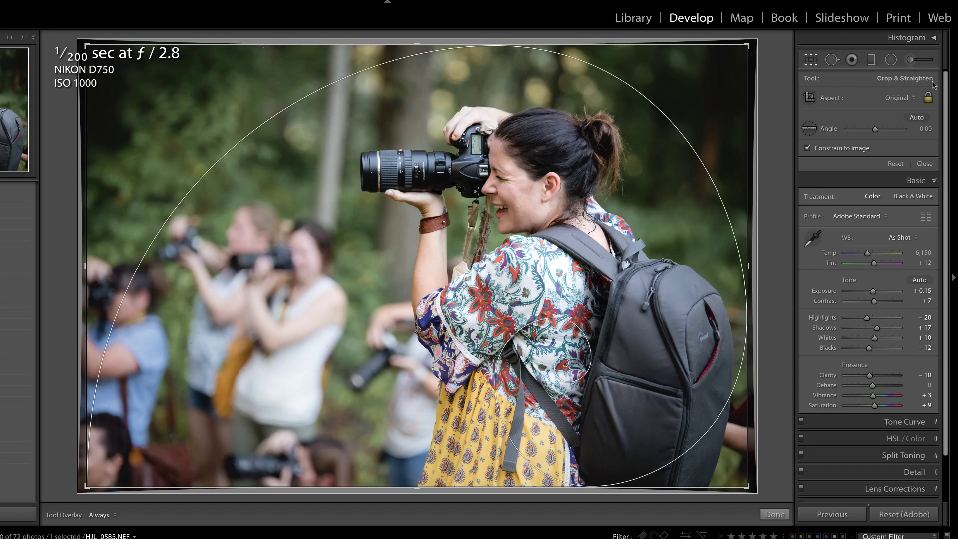
pyautogui.hotkey('shift', 'o')
pyautogui.hotkey('shift', 'o')
pyautogui.hotkey('shift', 'o')
pyautogui.hotkey('shift', 'o')
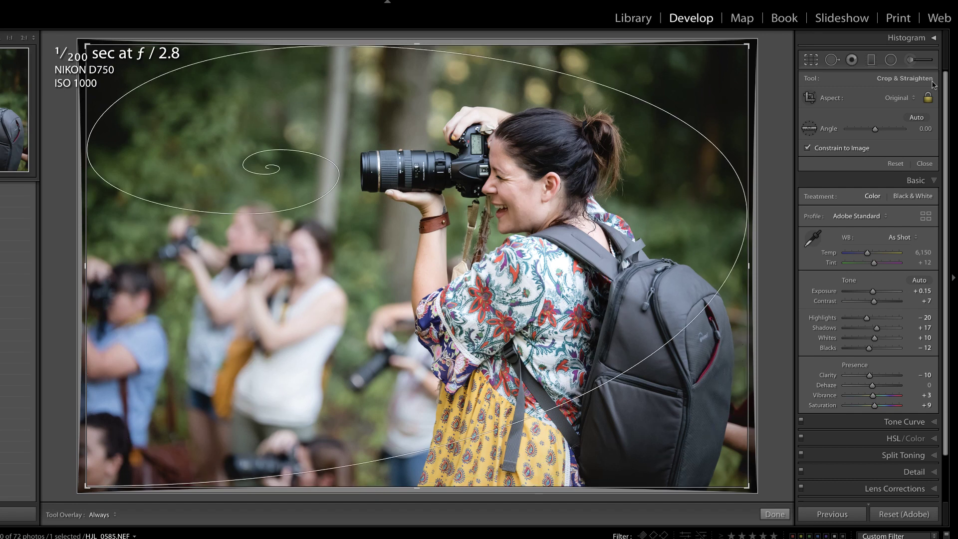
pyautogui.hotkey('shift', 'o')
pyautogui.press('r')
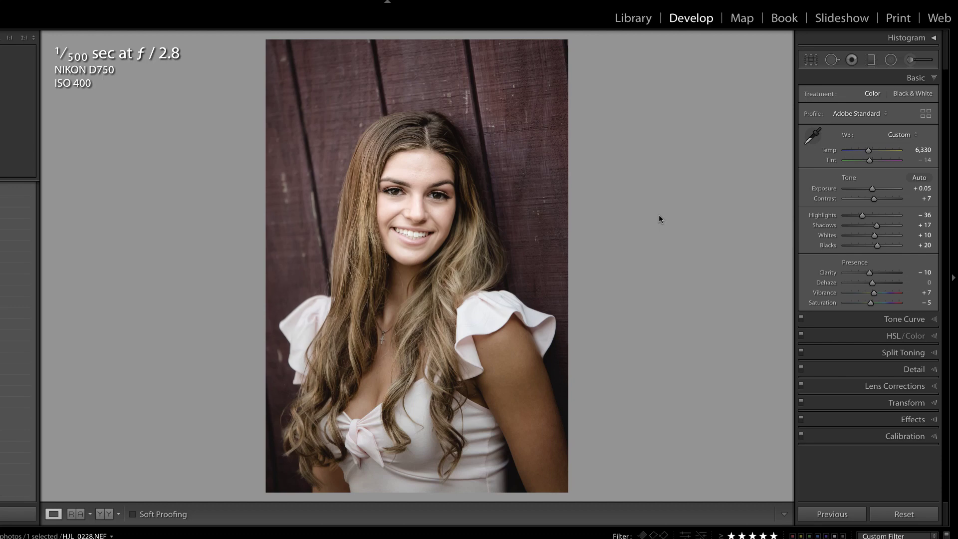
# Activate the Adjustment Brush on the portrait for close-up work around the subject's face and hair.
pyautogui.press('k')
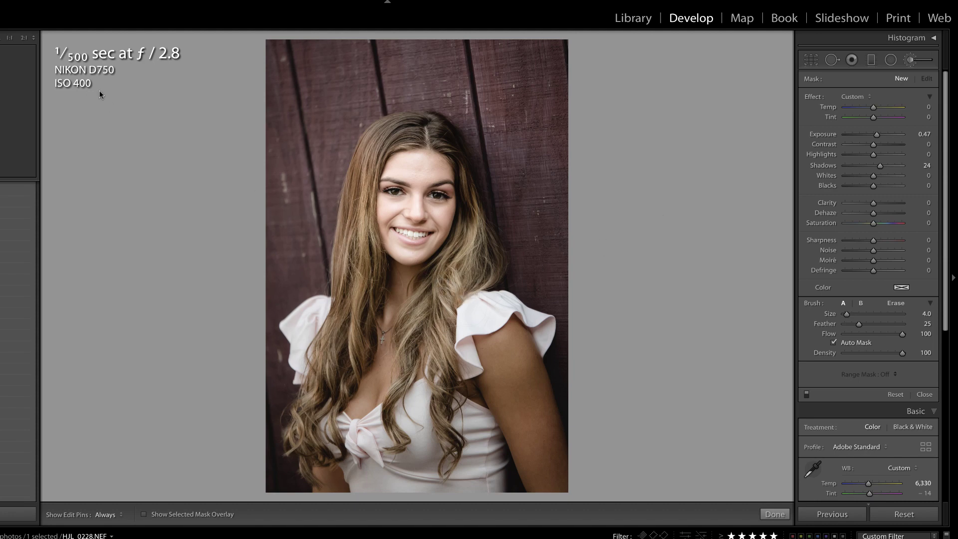
pyautogui.click(2, 38)
pyautogui.click(2, 40)
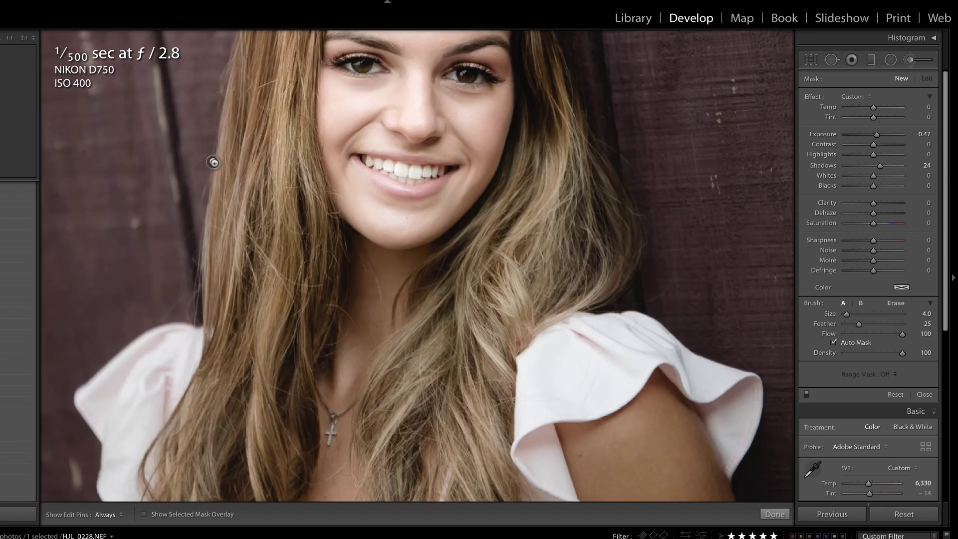
pyautogui.moveTo(436, 209); pyautogui.dragTo(445, 210)
pyautogui.moveTo(446, 211); pyautogui.dragTo(460, 209)
# Resize the Adjustment Brush larger and smaller, settling on a brush size of 11.
pyautogui.press(']')
pyautogui.press(']')
pyautogui.press(']')
pyautogui.press(']')
pyautogui.press(']')
pyautogui.press(']')
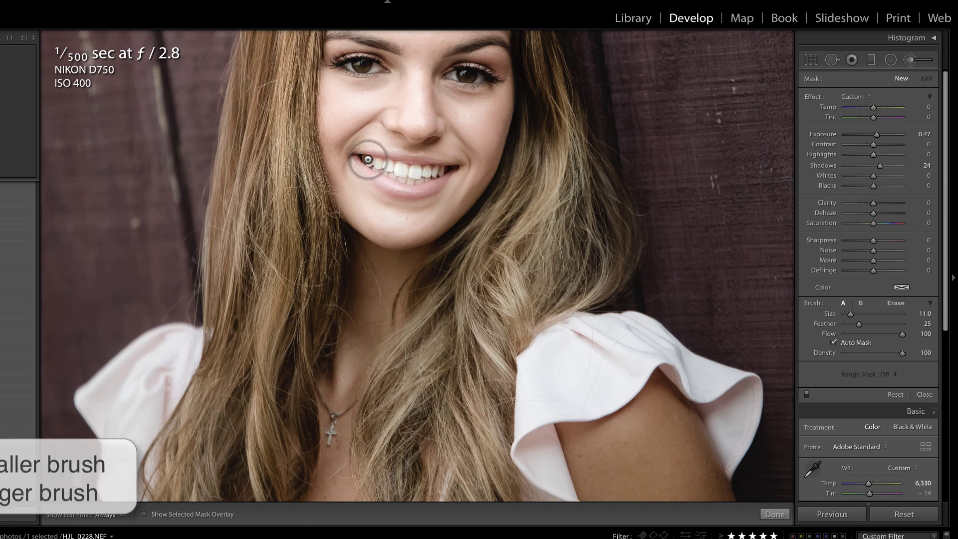
pyautogui.press('[')
pyautogui.press('[')
pyautogui.press('[')
pyautogui.press('[')
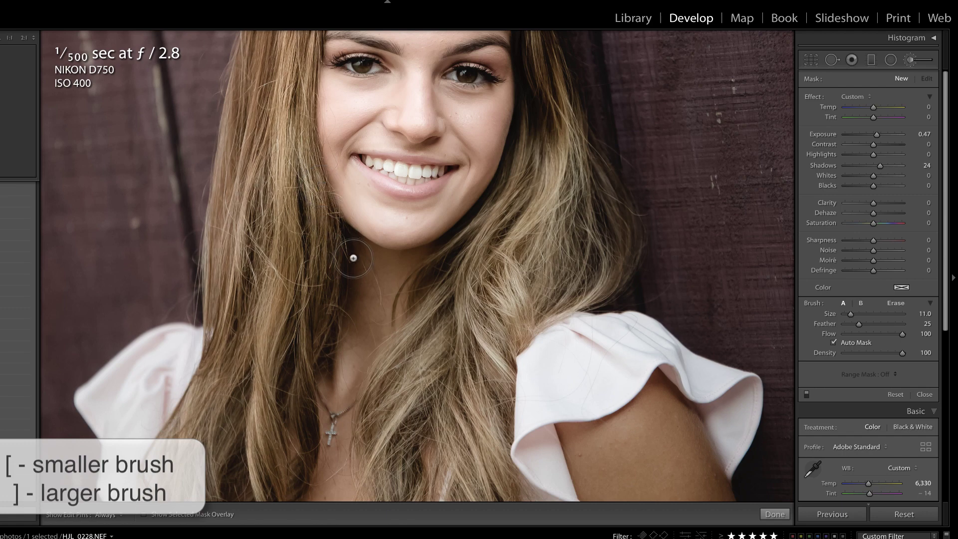
# Reduce the Adjustment Brush size to 4 and soften its edge to a feather of 100.
pyautogui.press('[')
pyautogui.press('[')
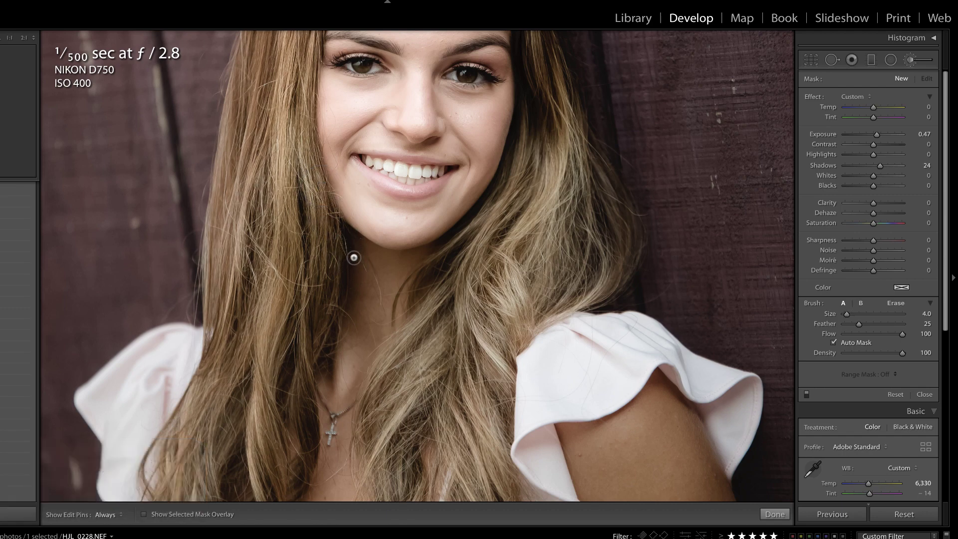
pyautogui.hotkey('shift', ']')
pyautogui.hotkey('shift', ']')
pyautogui.hotkey('shift', ']')
pyautogui.hotkey('shift', ']')
pyautogui.hotkey('shift', ']')
pyautogui.hotkey('shift', ']')
pyautogui.hotkey('shift', ']')
pyautogui.hotkey('shift', ']')
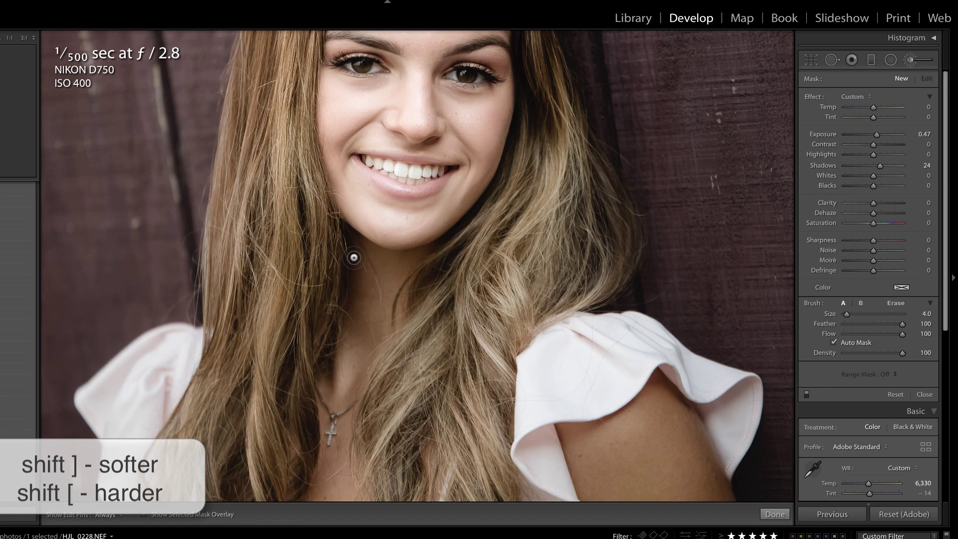
# Harden the Adjustment Brush edge to a feather of 10.
pyautogui.press('shift')
pyautogui.press('shift')
pyautogui.hotkey('shift', '[')
pyautogui.hotkey('shift', '[')
pyautogui.hotkey('shift', '[')
pyautogui.hotkey('shift', '[')
pyautogui.hotkey('shift', '[')
pyautogui.hotkey('shift', '[')
pyautogui.hotkey('shift', '[')
pyautogui.hotkey('shift', '[')
pyautogui.hotkey('shift', '[')
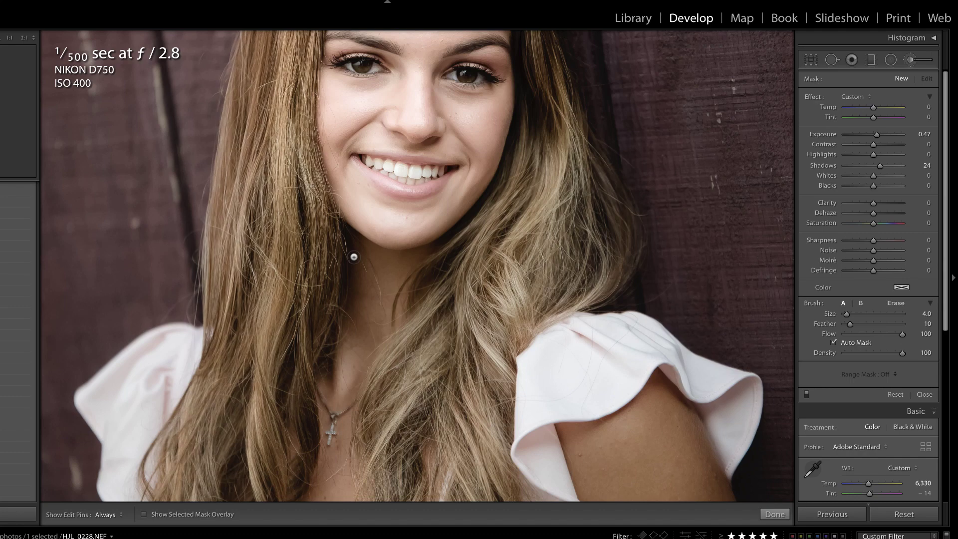
# Turn on the selected mask overlay and paint the adjustment over the subject's teeth with a brush size of 3.
pyautogui.click(378, 227)
pyautogui.press('o')
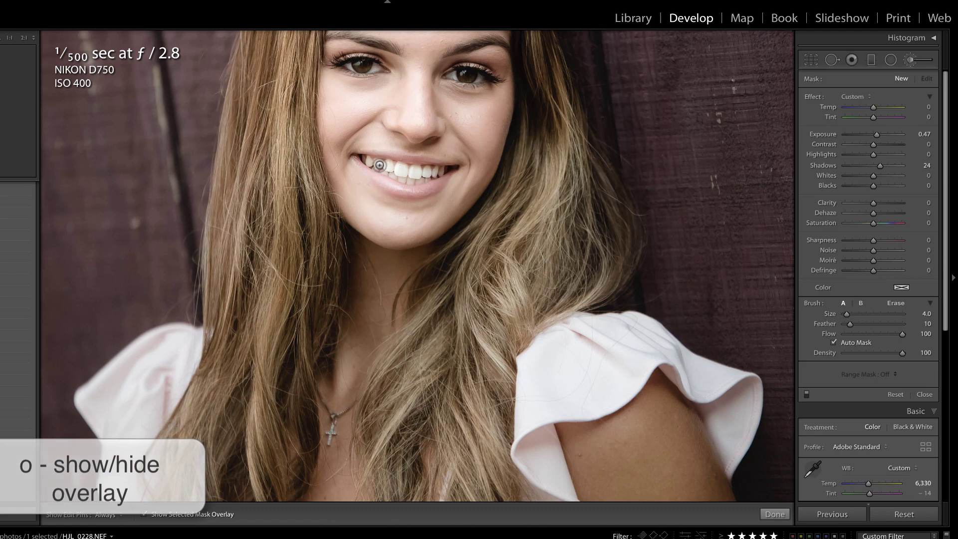
pyautogui.press('h')
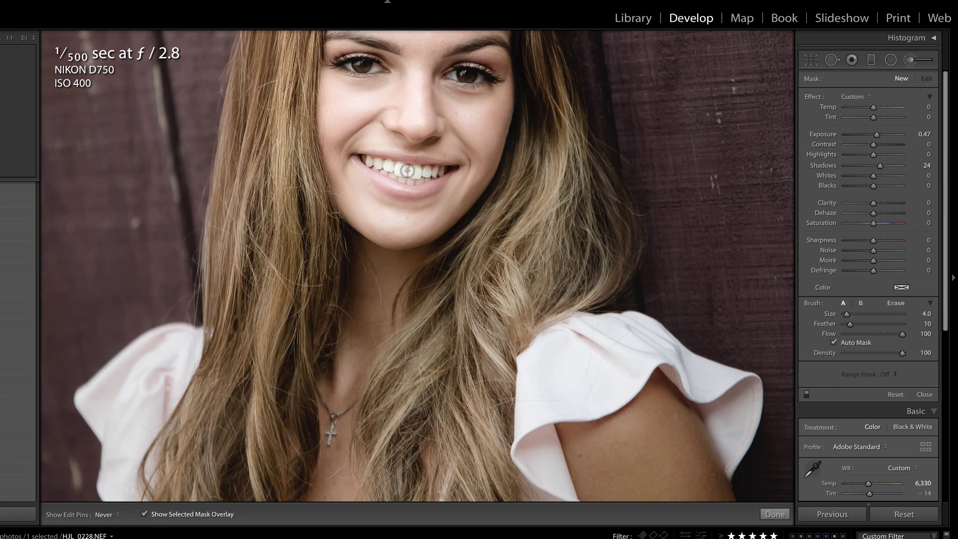
pyautogui.moveTo(408, 171)
pyautogui.mouseDown()
pyautogui.moveTo(435, 171)
pyautogui.moveTo(389, 168)
pyautogui.moveTo(424, 173)
pyautogui.moveTo(409, 180)
pyautogui.moveTo(370, 162)
pyautogui.moveTo(433, 172)
pyautogui.mouseUp()
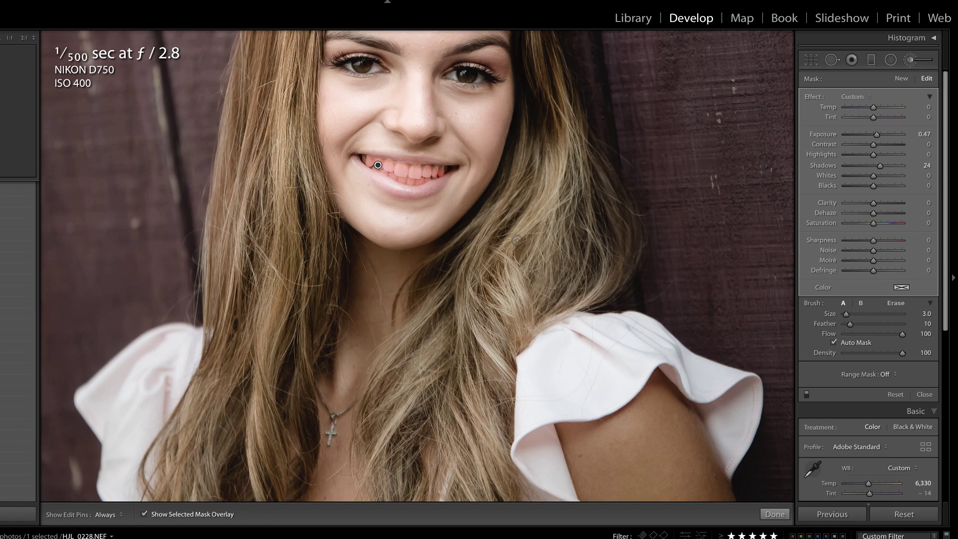
# Cycle the teeth mask overlay through its green, white and black colors and return it to red.
pyautogui.press('shift')
pyautogui.hotkey('shift', 'o')
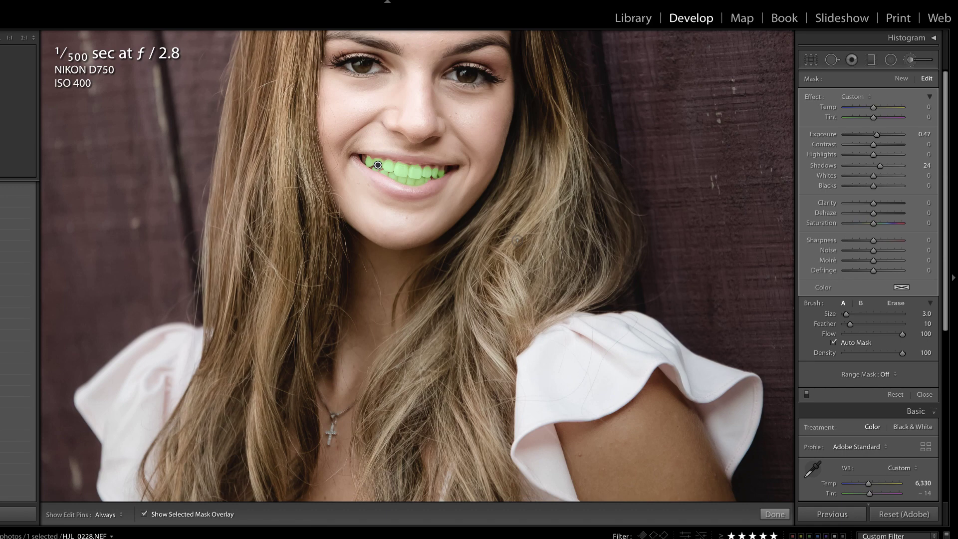
pyautogui.press('o')
pyautogui.hotkey('shift', 'o')
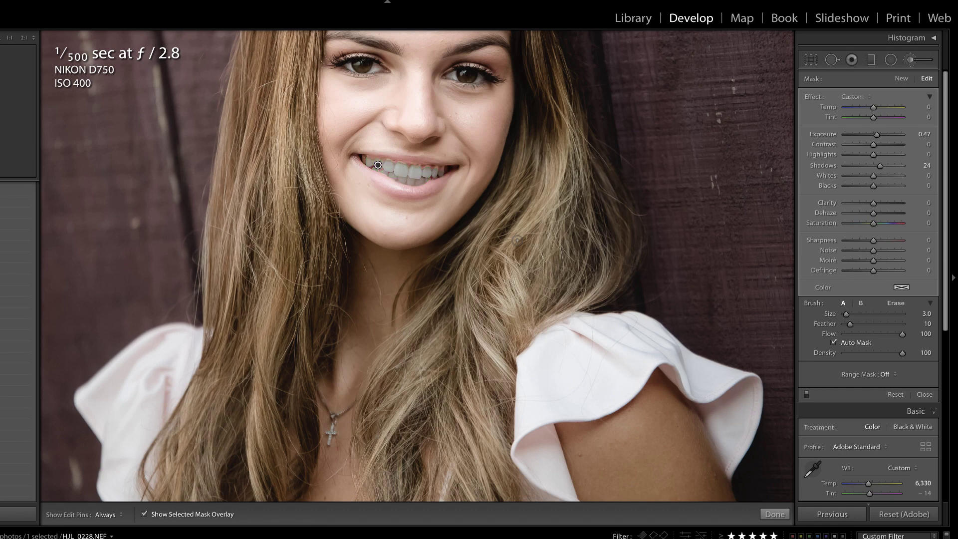
pyautogui.hotkey('shift', 'o')
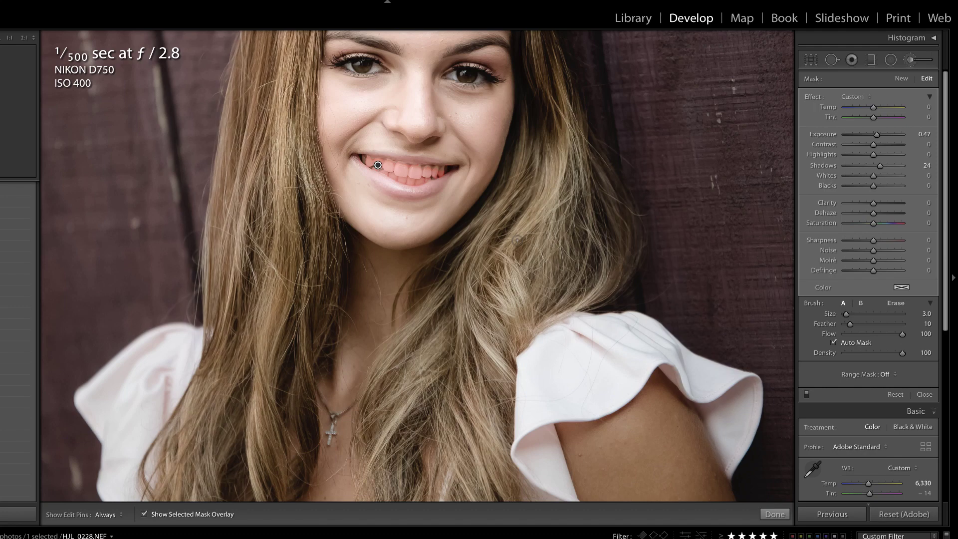
pyautogui.hotkey('shift', 'o')
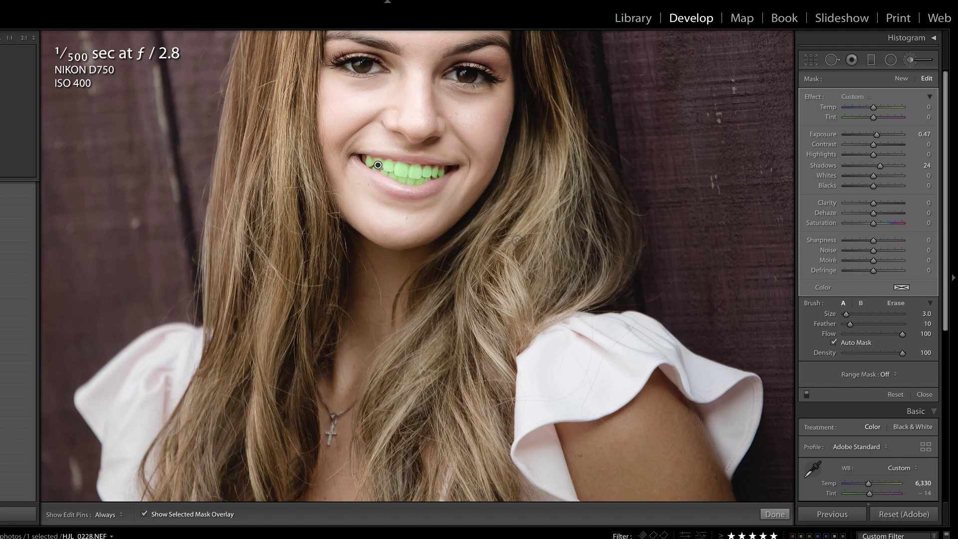
pyautogui.hotkey('shift', 'o')
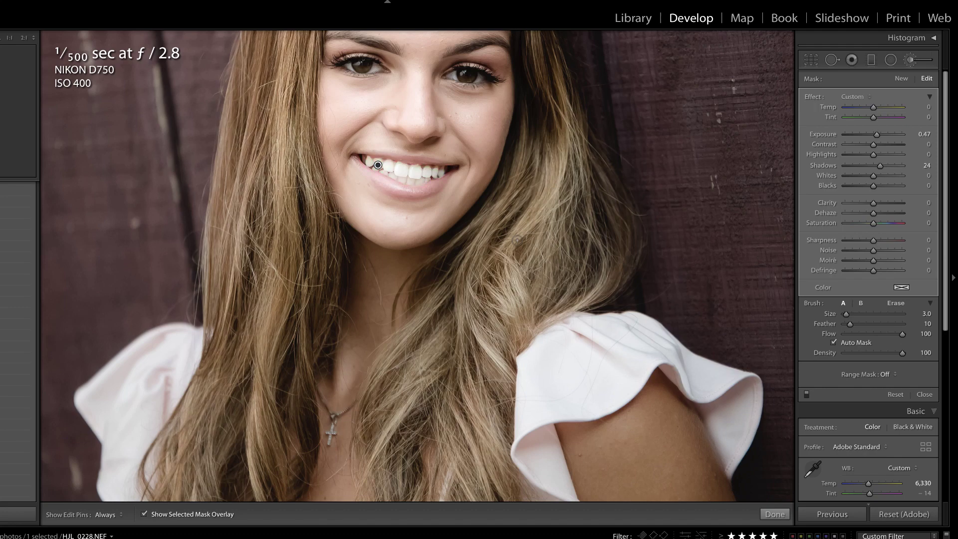
pyautogui.hotkey('shift', 'o')
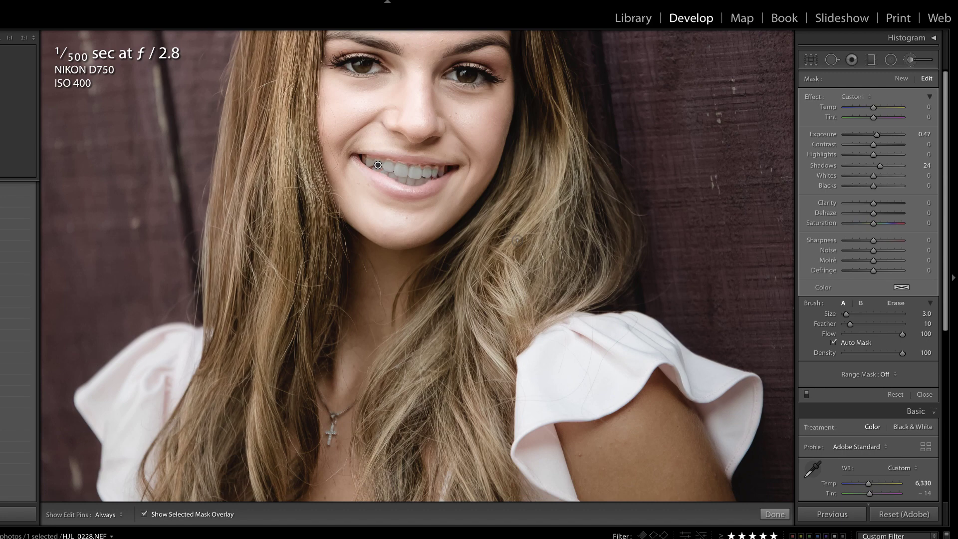
pyautogui.hotkey('shift', 'o')
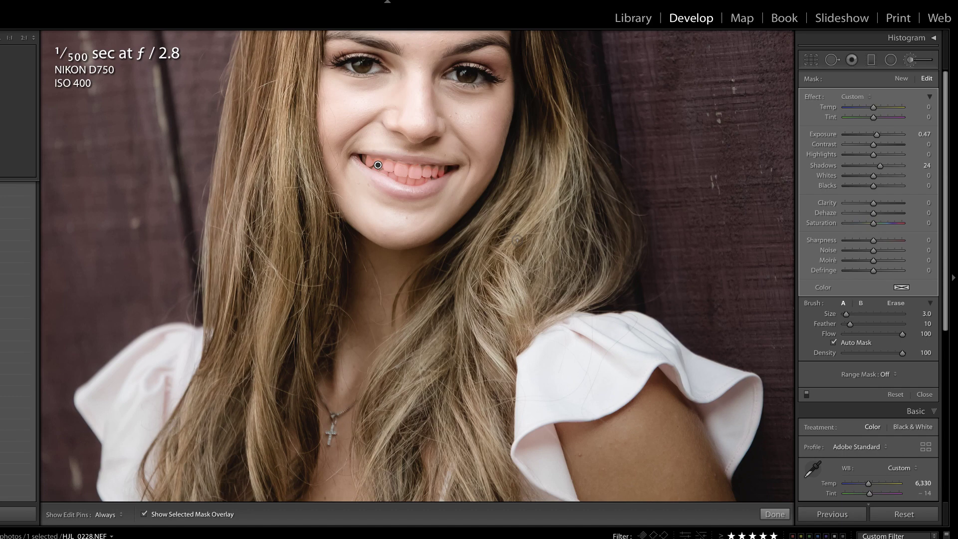
# Hide the mask overlay and lower the teeth adjustment to Exposure 0.08 and Shadows 6, closing the brush when finished.
pyautogui.press('o')
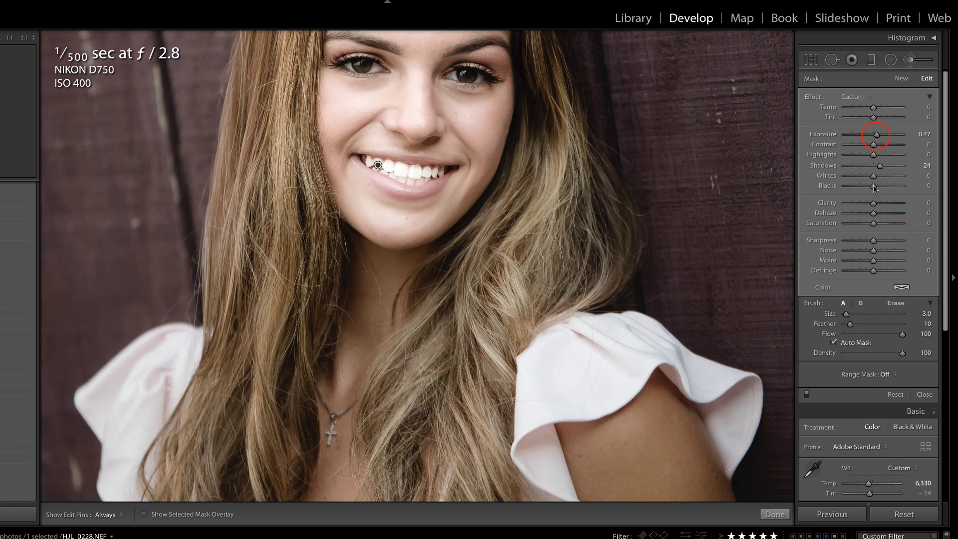
pyautogui.moveTo(877, 134); pyautogui.dragTo(876, 166)
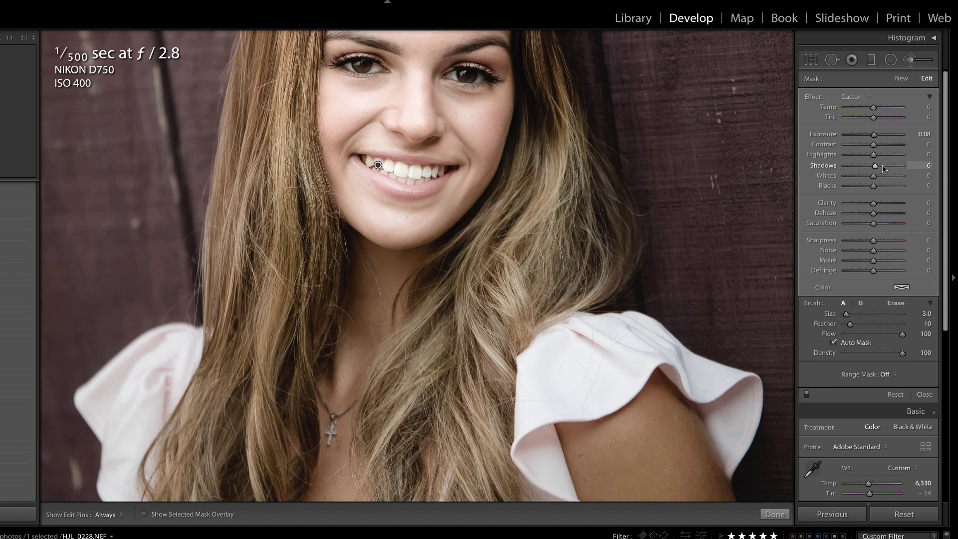
pyautogui.press('k')
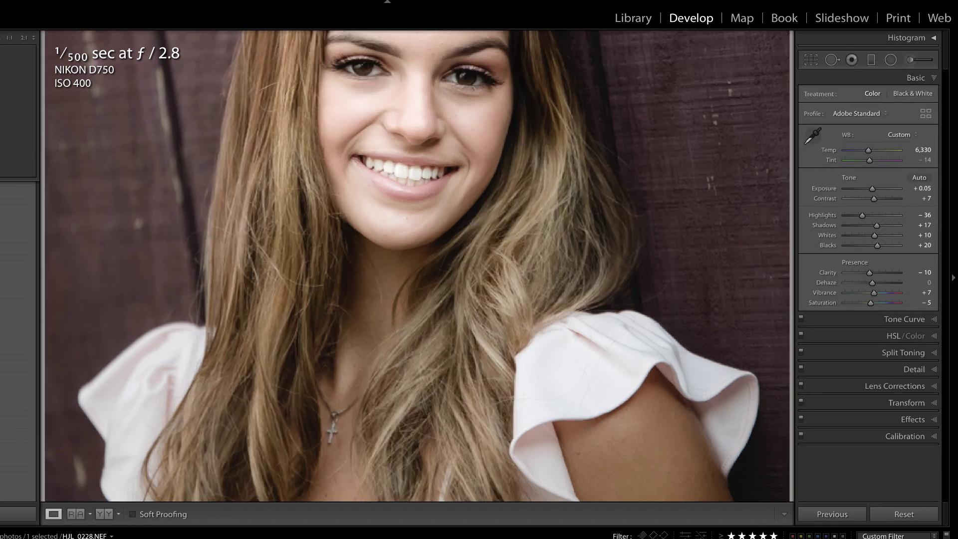
pyautogui.press('z')
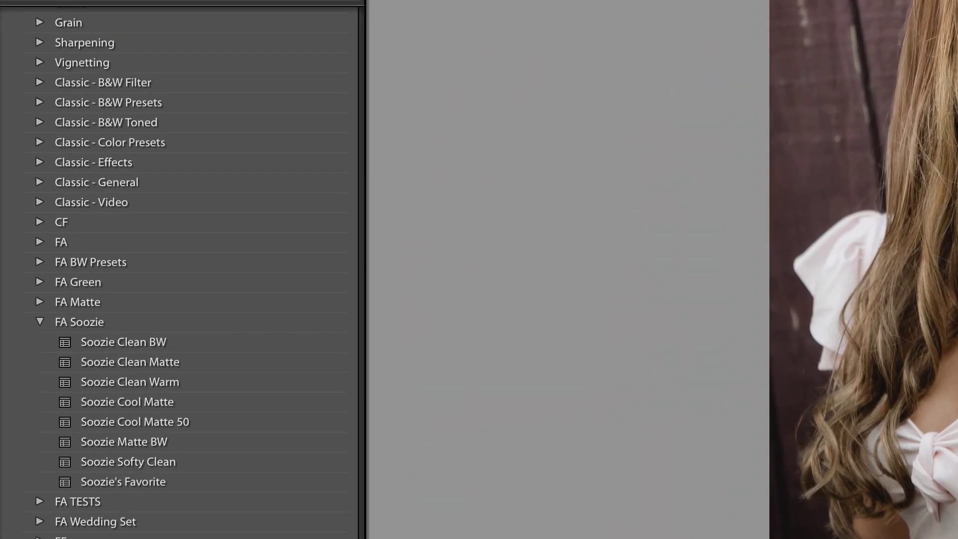
# Collapse the FA Soozie preset group to review the list of preset groups, and expand it again.
pyautogui.click(40, 322)
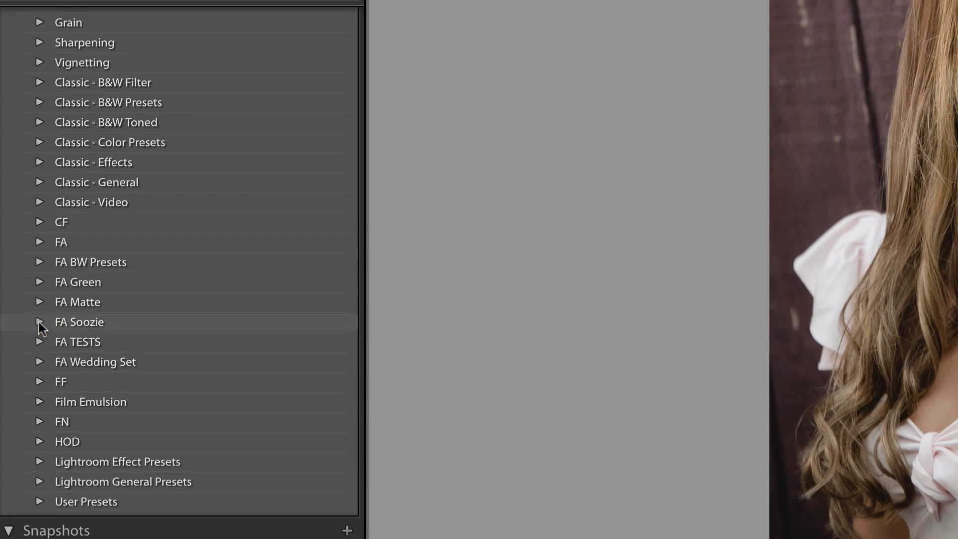
pyautogui.scroll(3, 39, 323)
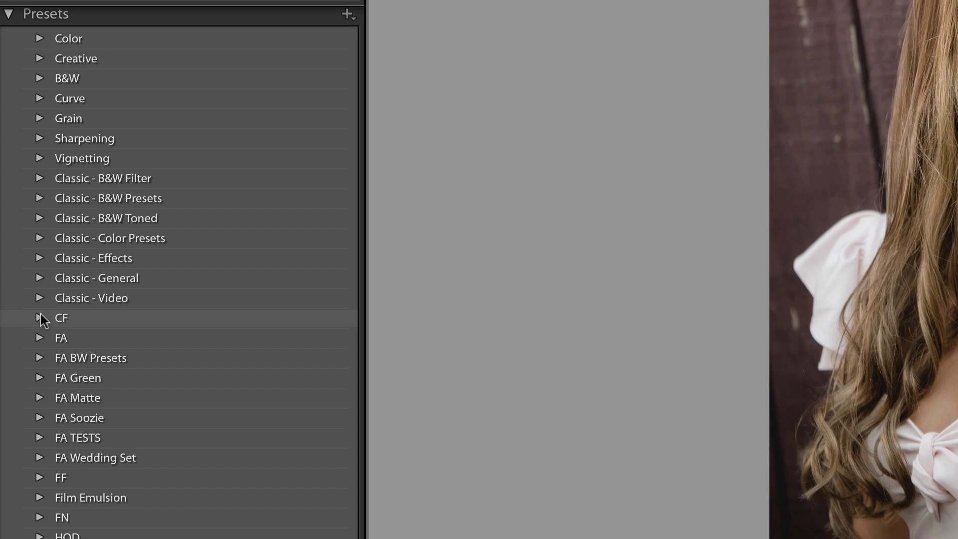
pyautogui.click(37, 418)
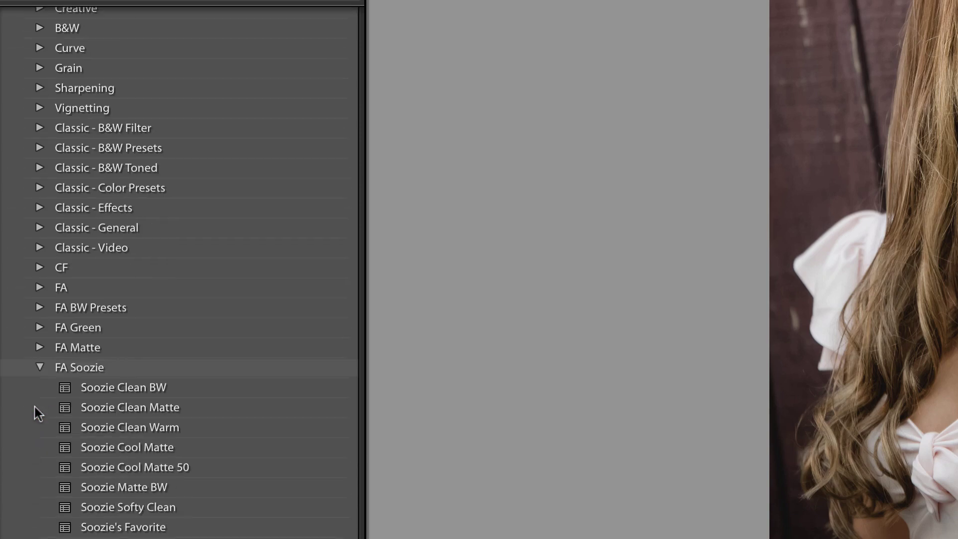
# Add the Soozie's Favorite and Soozie Clean BW presets from the FA Soozie group to Favorites.
pyautogui.scroll(-2, 110, 499)
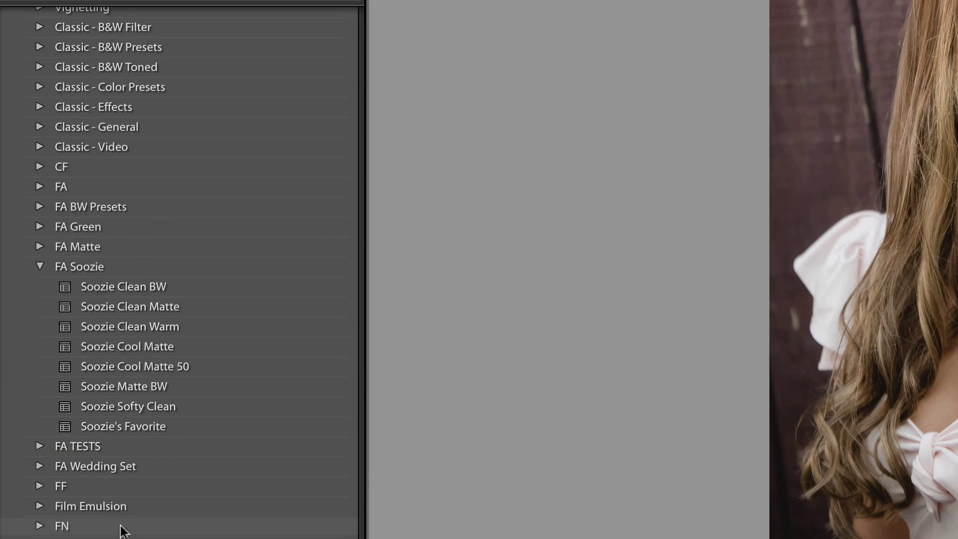
pyautogui.rightClick(119, 426)
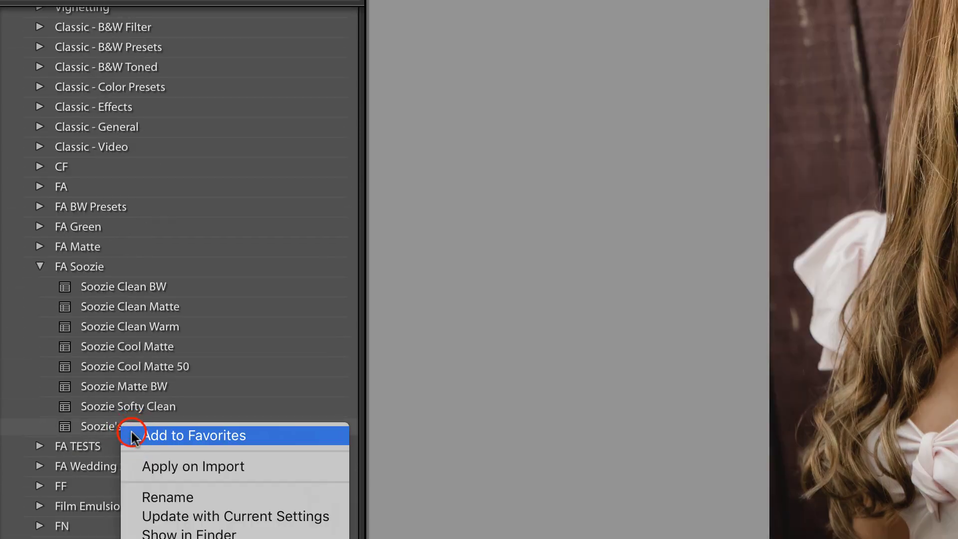
pyautogui.click(135, 437)
pyautogui.scroll(2, 134, 437)
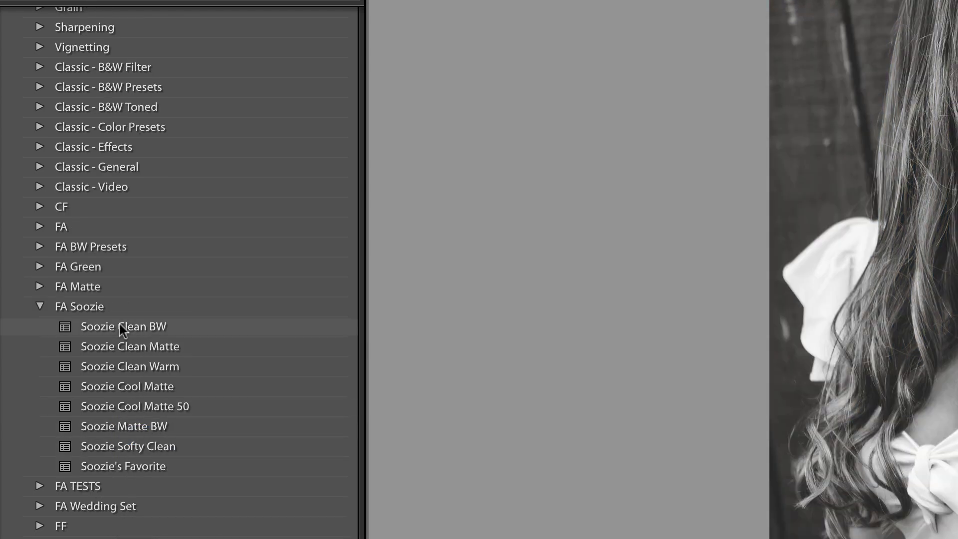
pyautogui.rightClick(119, 324)
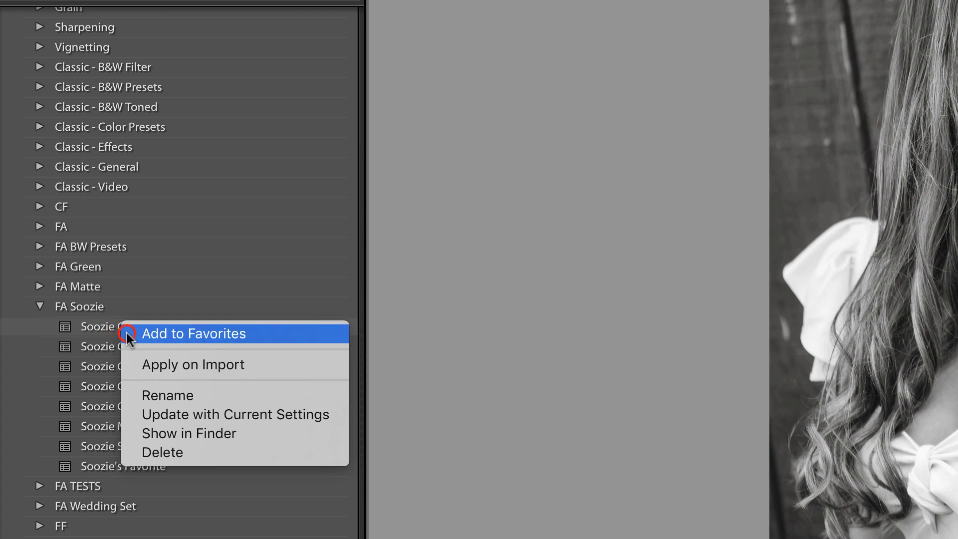
pyautogui.click(127, 334)
pyautogui.scroll(5, 133, 355)
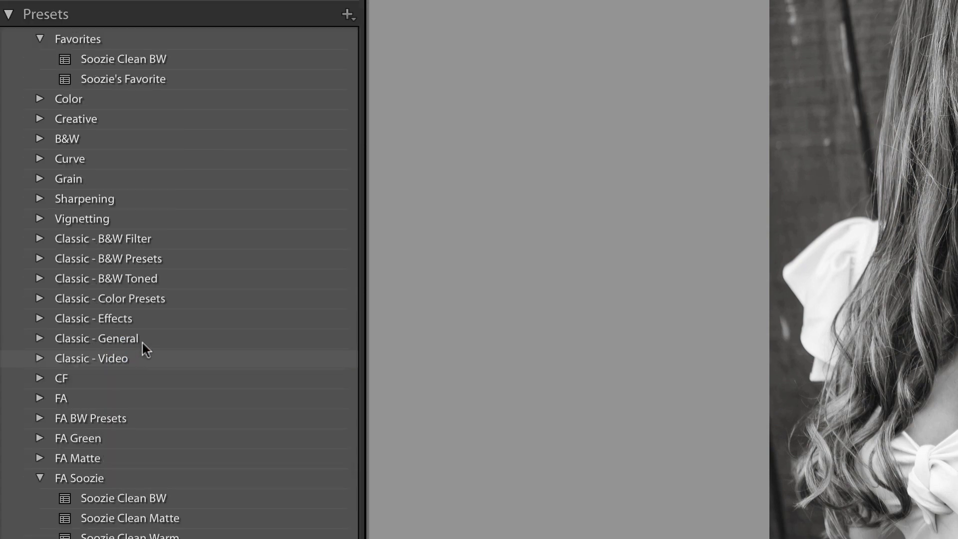